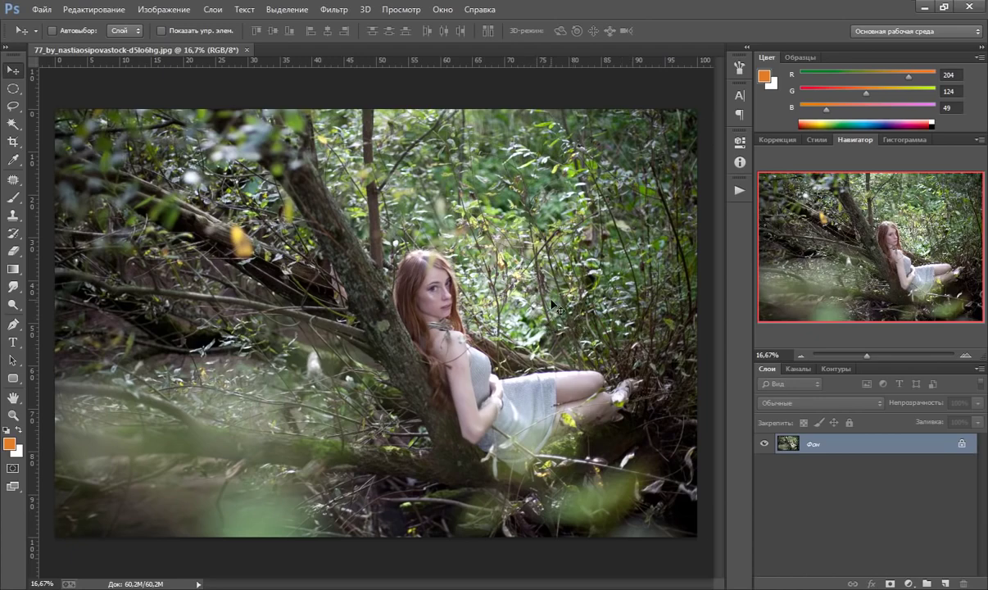
Add a Channel Mixer layer with Blue output Red -50, Green +150, Blue 0
{"action": "left_click", "coordinate": [908, 583]}
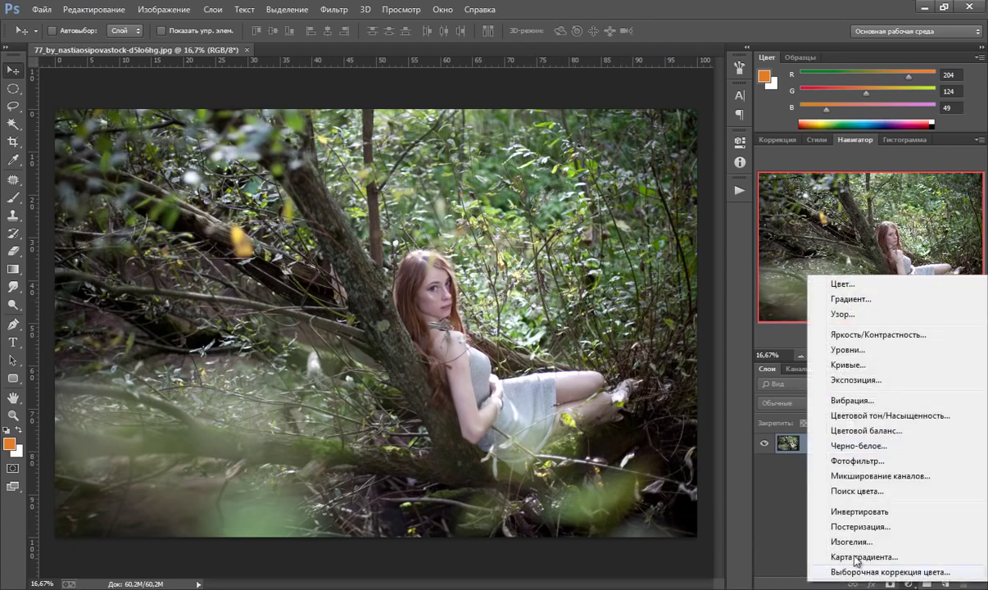
{"action": "left_click", "coordinate": [865, 476]}
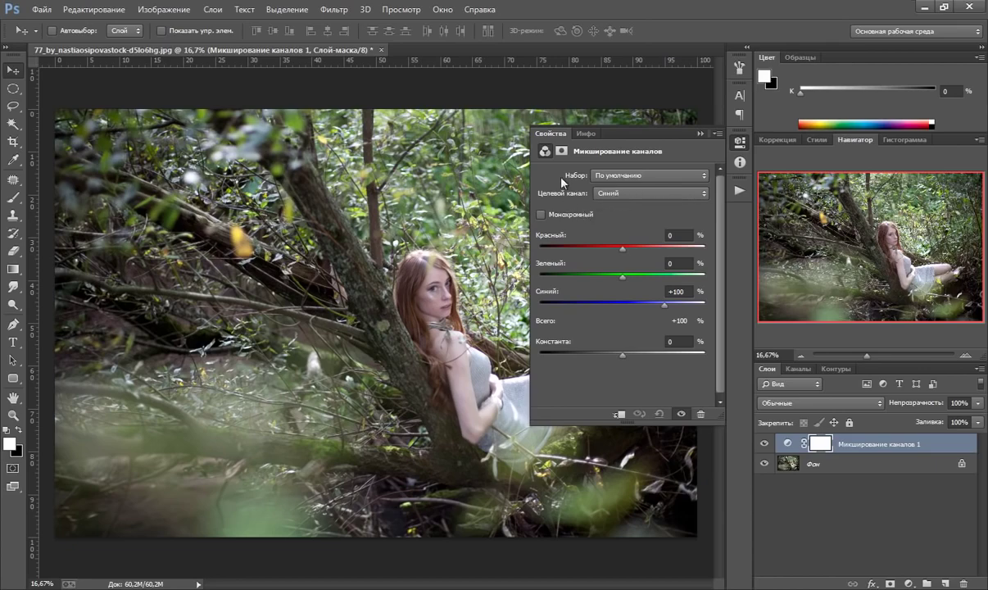
{"action": "key", "text": "Tab"}
{"action": "left_click_drag", "start_coordinate": [622, 252], "coordinate": [603, 252]}
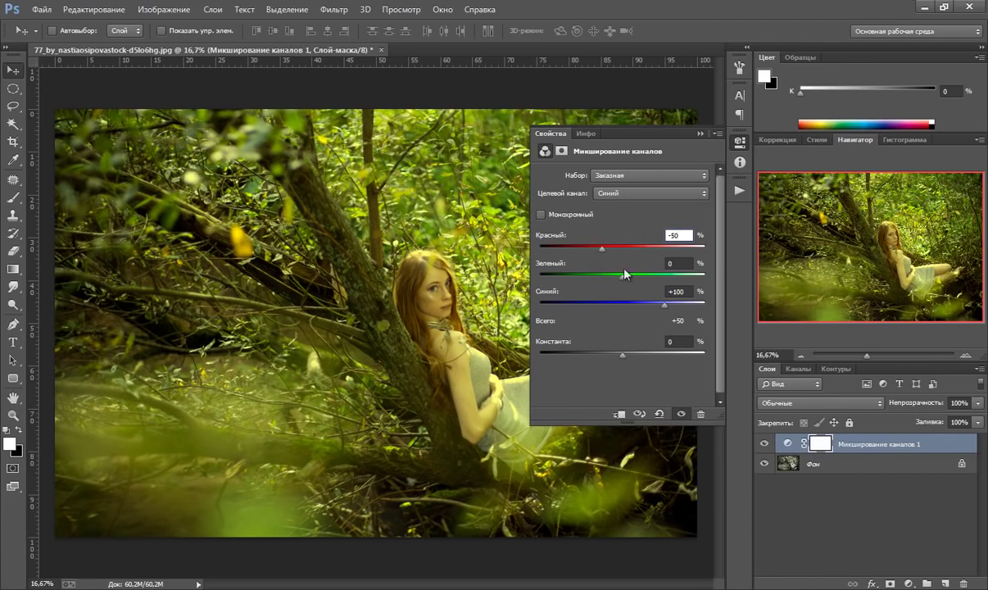
{"action": "left_click_drag", "start_coordinate": [622, 276], "coordinate": [686, 288]}
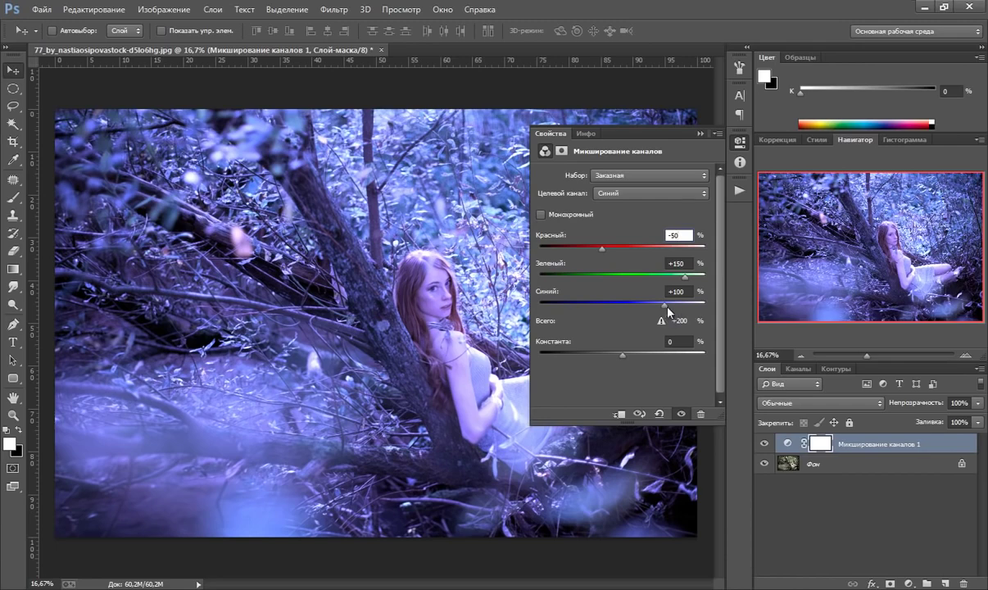
{"action": "mouse_move", "coordinate": [665, 308]}
{"action": "left_mouse_down"}
{"action": "mouse_move", "coordinate": [607, 316]}
{"action": "mouse_move", "coordinate": [626, 315]}
{"action": "left_mouse_up"}
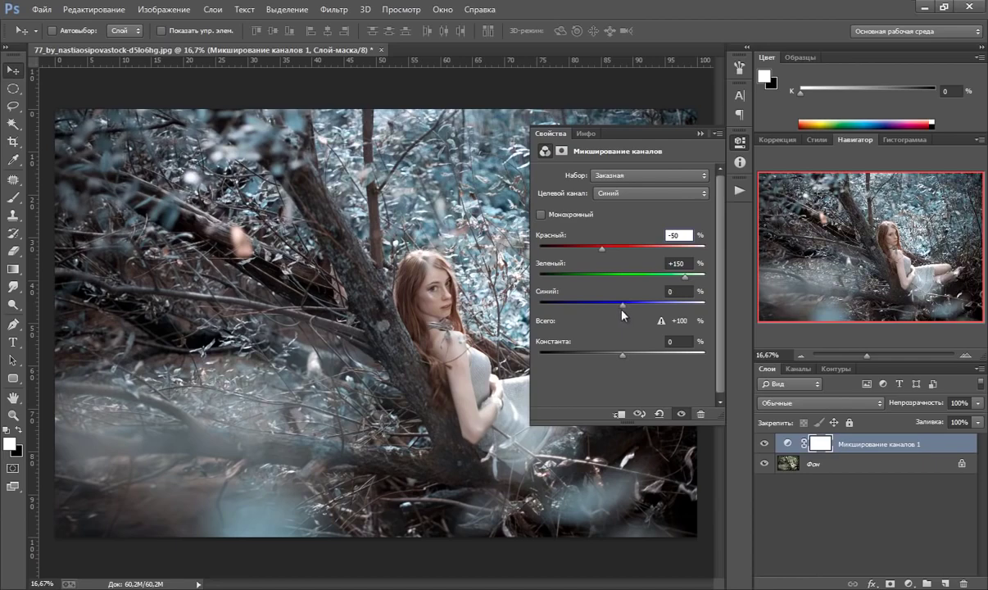
{"action": "left_click_drag", "start_coordinate": [626, 315], "coordinate": [622, 315]}
{"action": "left_click", "coordinate": [700, 134]}
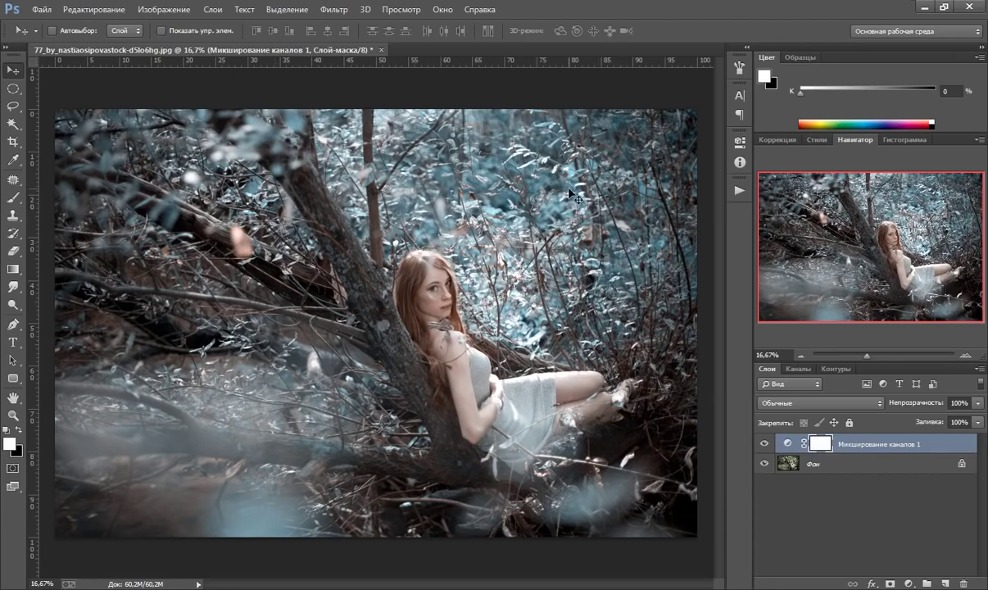
Add a Gradient Map adjustment layer using the Violet, Orange gradient preset
{"action": "left_click", "coordinate": [907, 583]}
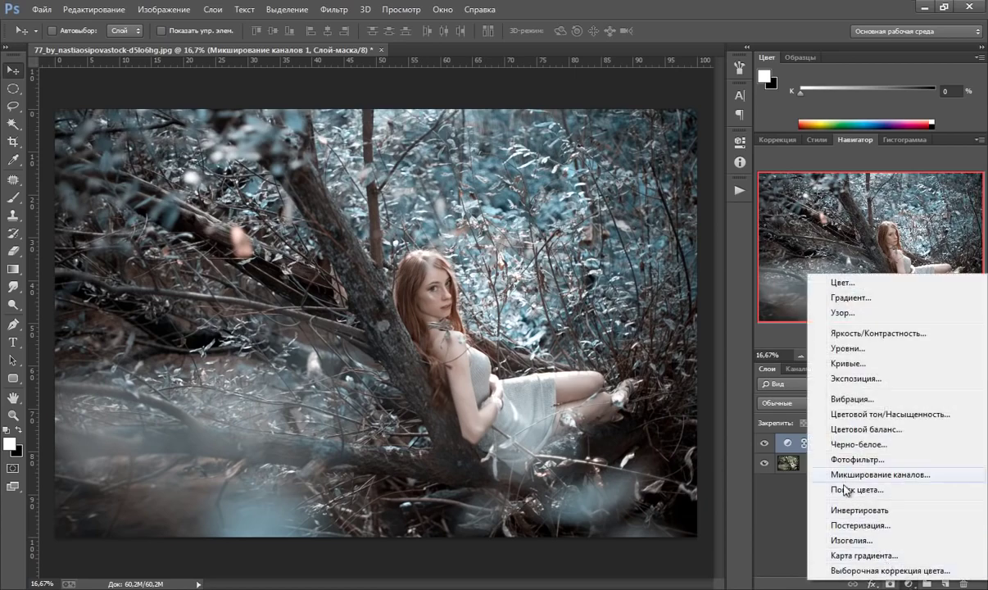
{"action": "left_click", "coordinate": [819, 555]}
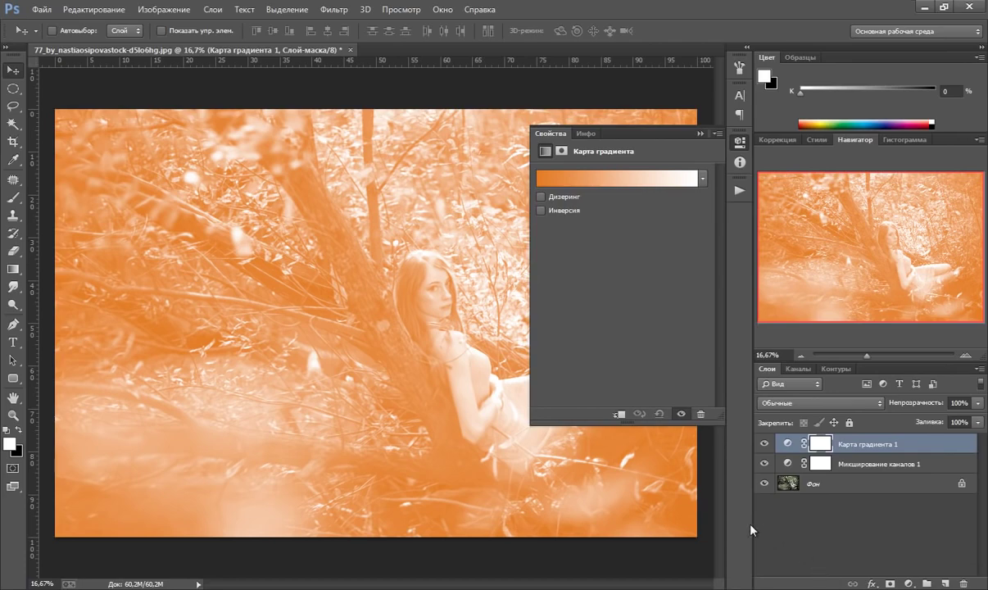
{"action": "left_click", "coordinate": [569, 175]}
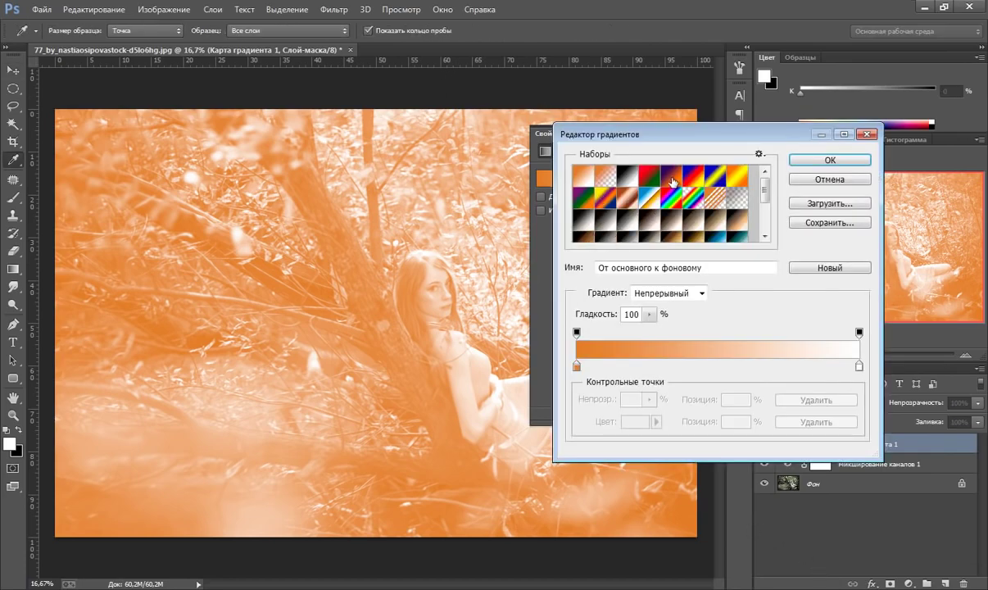
{"action": "left_click", "coordinate": [671, 175]}
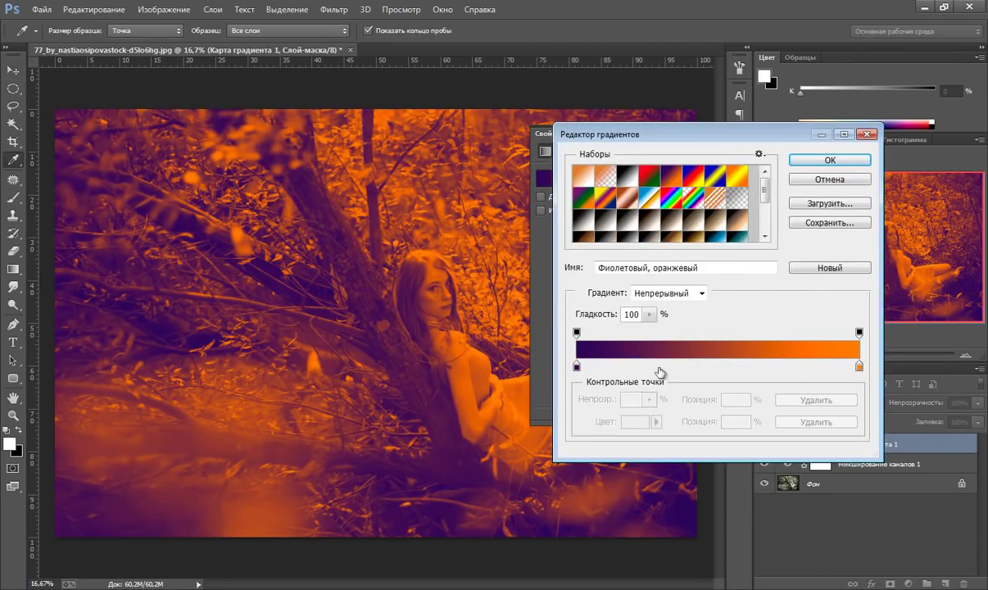
{"action": "left_click", "coordinate": [818, 160]}
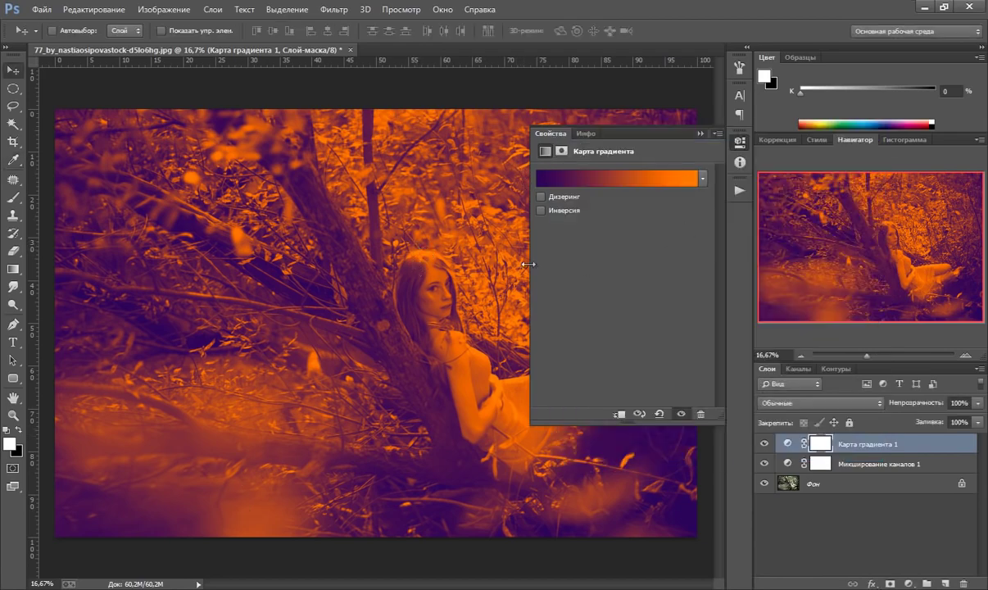
Set the Gradient Map layer to Soft Light blend mode at about 20% opacity
{"action": "left_click", "coordinate": [705, 133]}
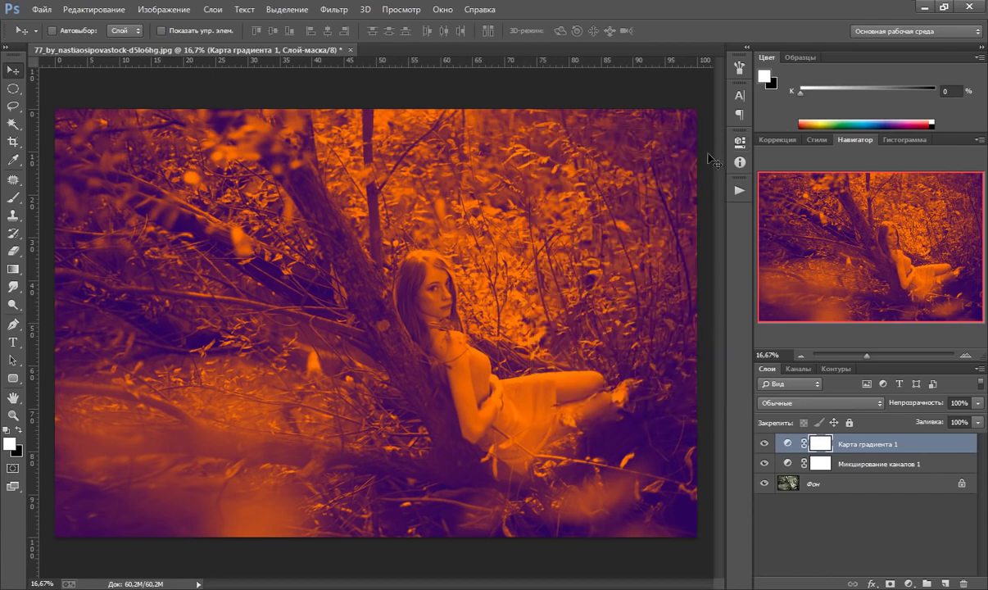
{"action": "left_click", "coordinate": [793, 406]}
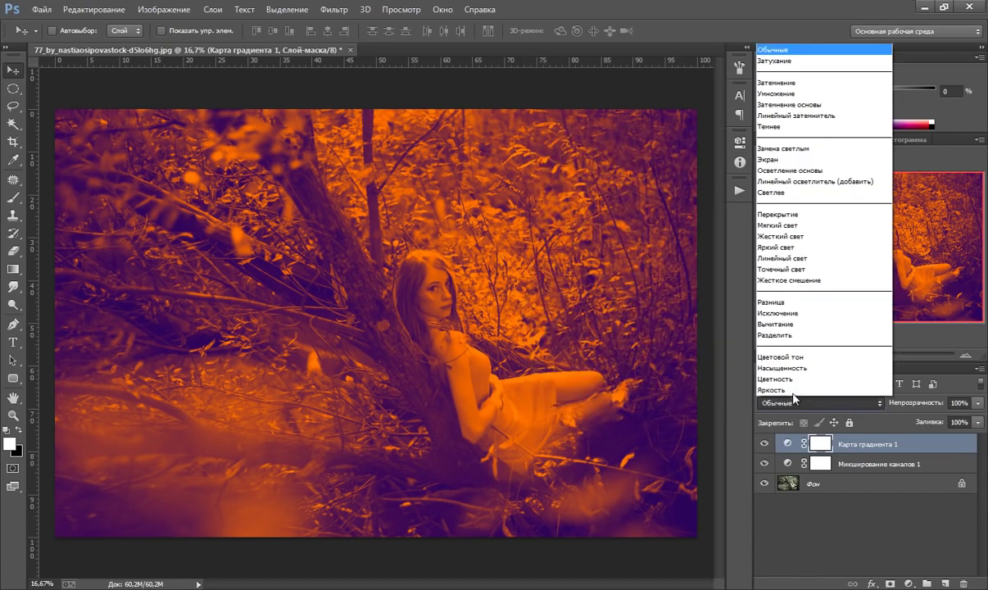
{"action": "left_click", "coordinate": [736, 219]}
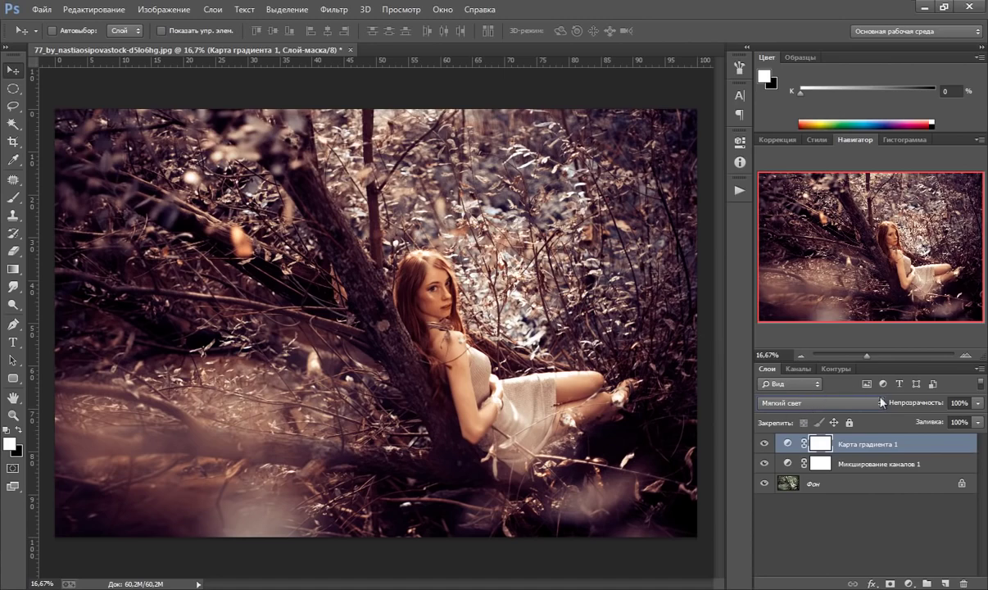
{"action": "left_click_drag", "start_coordinate": [977, 403], "coordinate": [932, 423]}
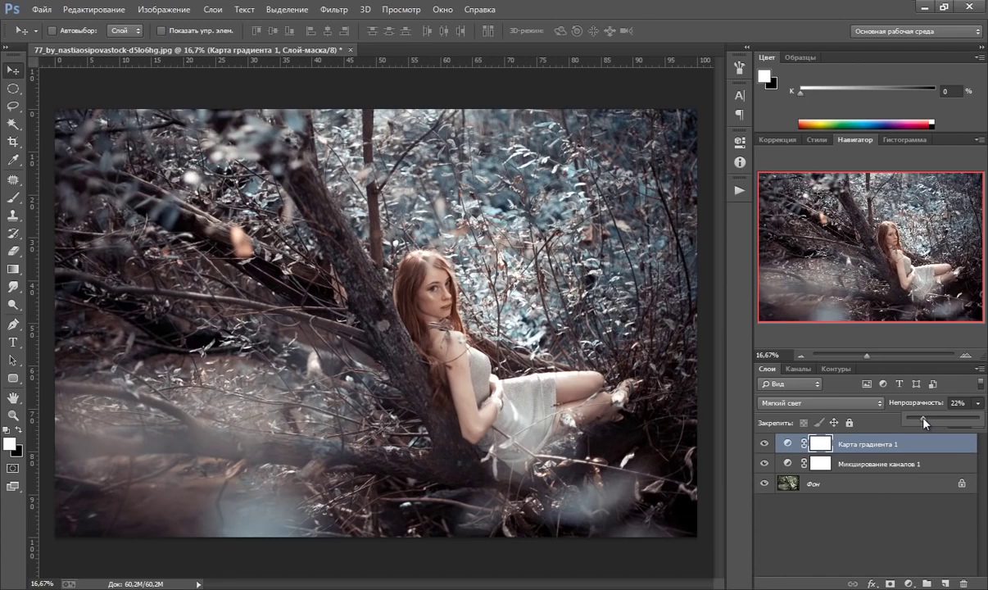
{"action": "left_click_drag", "start_coordinate": [924, 423], "coordinate": [921, 423]}
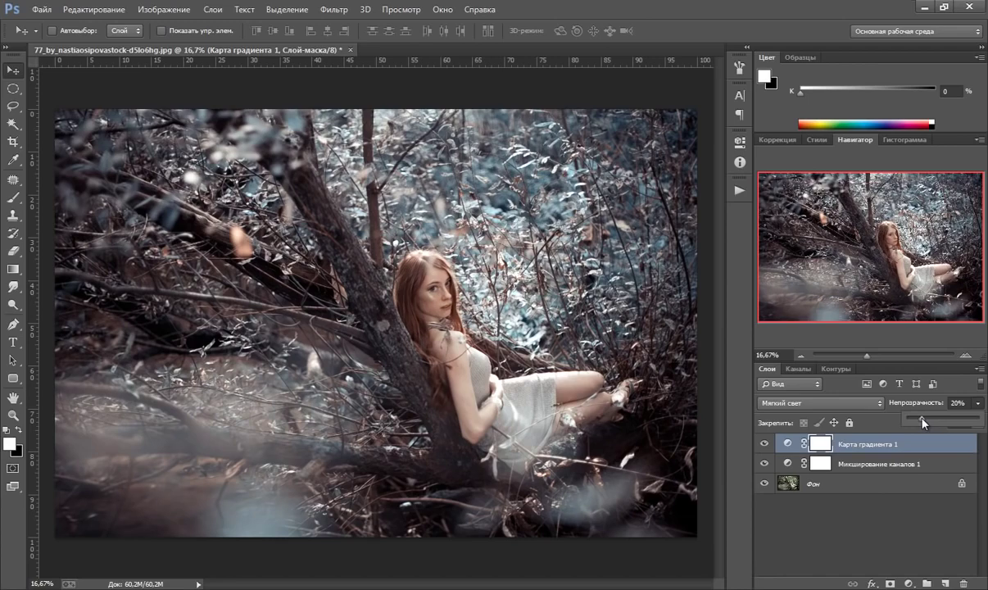
{"action": "left_click", "coordinate": [765, 447]}
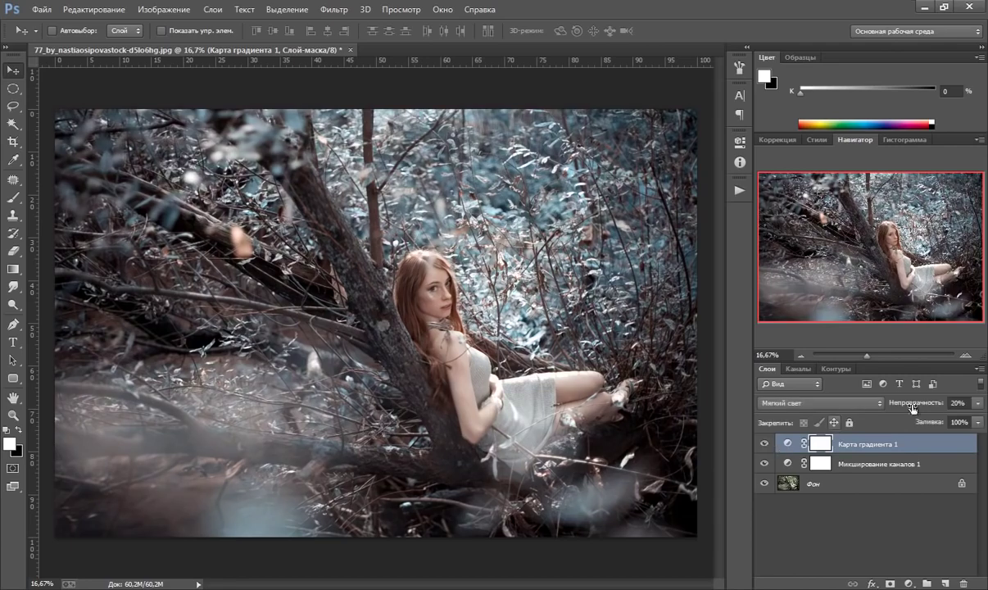
Lower the Gradient Map opacity to 15% and toggle its visibility to compare
{"action": "left_click", "coordinate": [978, 403]}
{"action": "left_click_drag", "start_coordinate": [923, 418], "coordinate": [920, 419]}
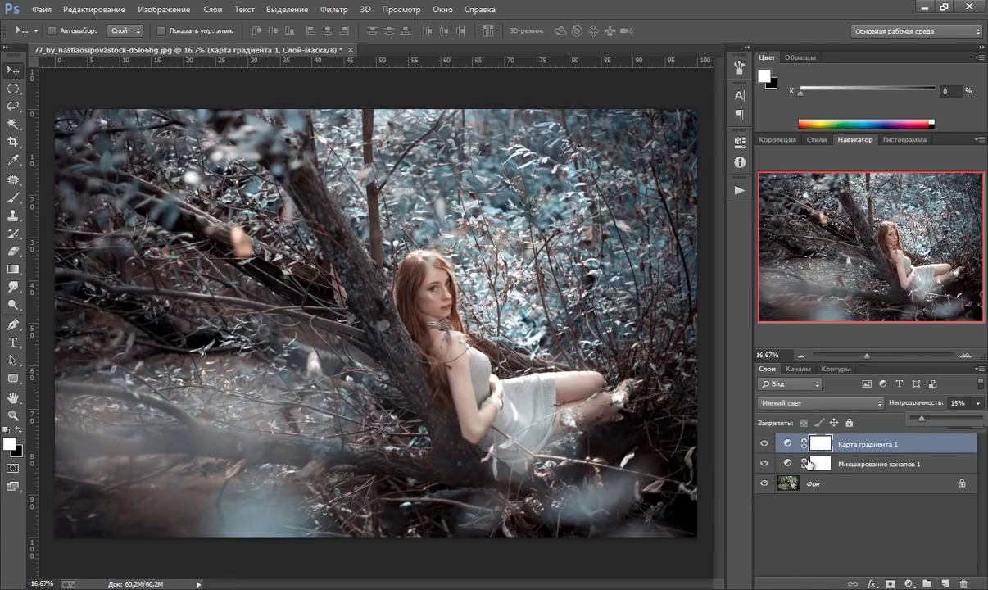
{"action": "left_click", "coordinate": [764, 443]}
{"action": "left_click", "coordinate": [764, 443]}
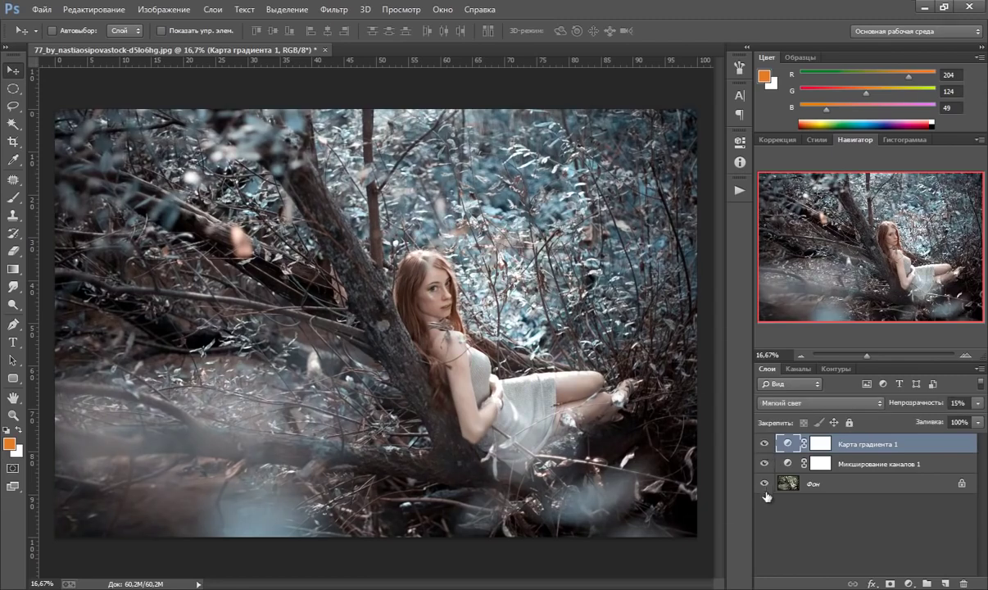
{"action": "left_click", "coordinate": [820, 444]}
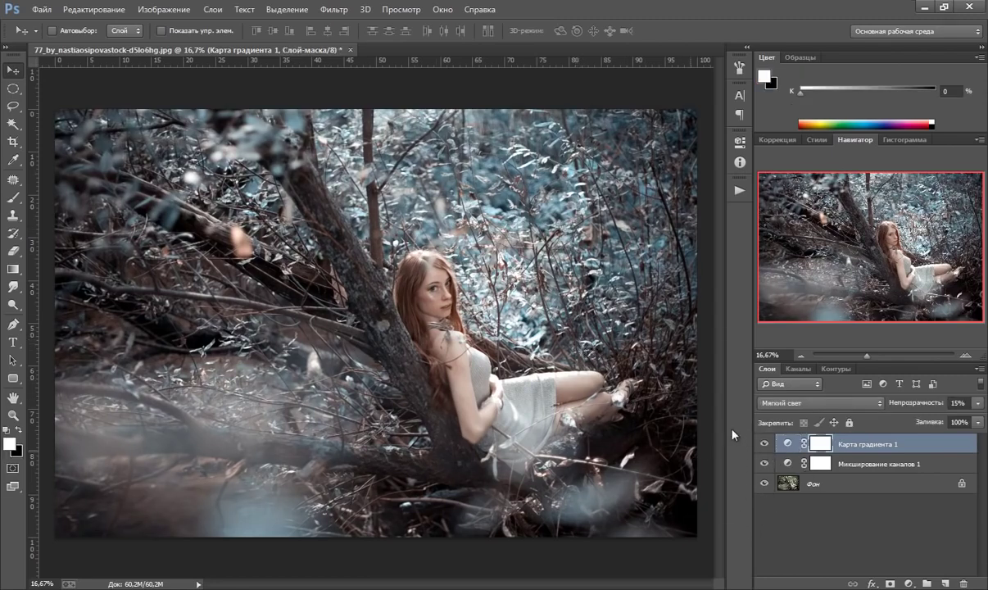
Add a Curves layer with the top endpoint lowered and midpoint dropped from 126 to 64
{"action": "left_click", "coordinate": [908, 583]}
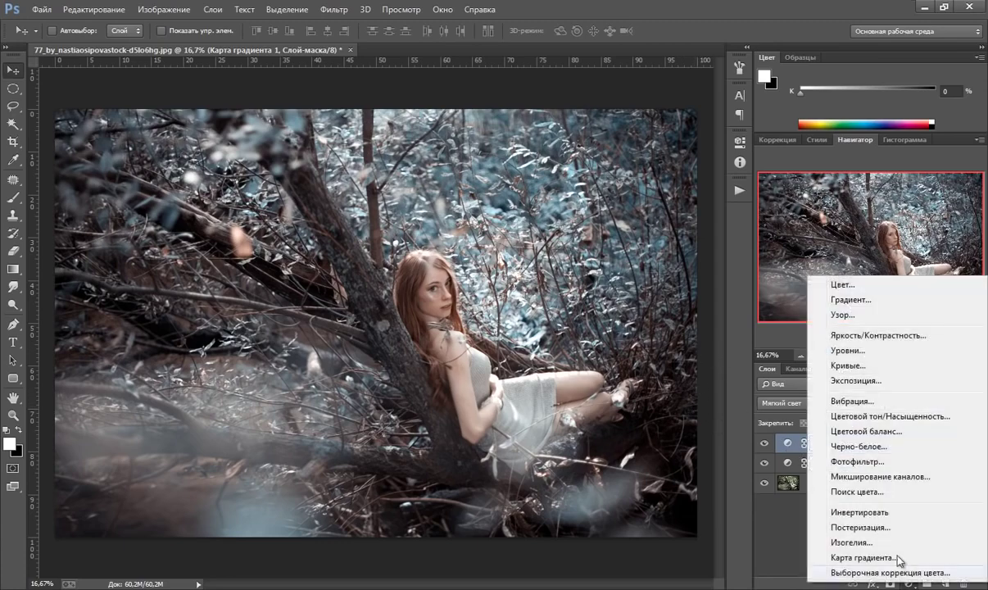
{"action": "left_click", "coordinate": [856, 366]}
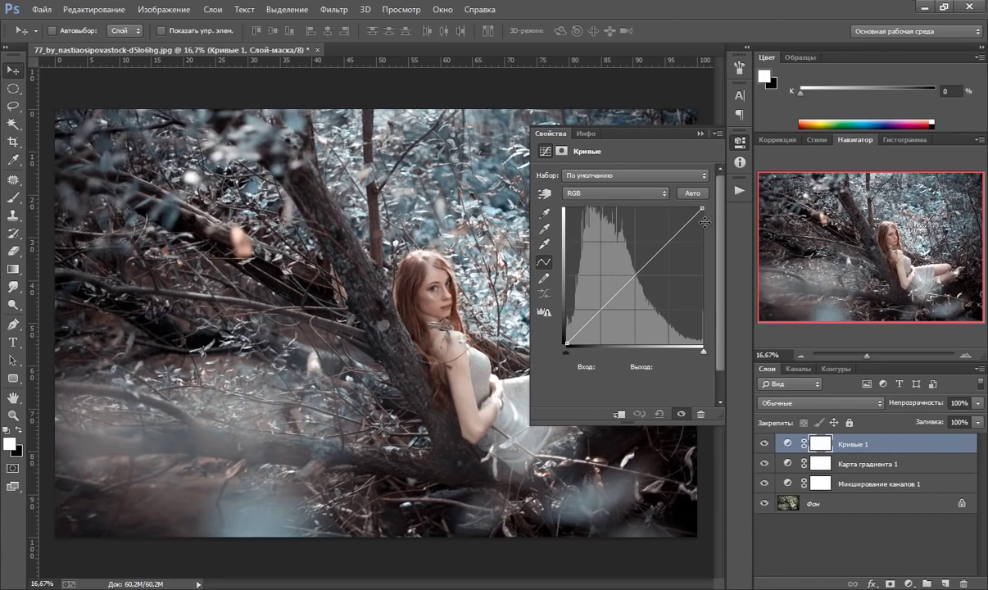
{"action": "left_click_drag", "start_coordinate": [703, 210], "coordinate": [702, 257]}
{"action": "left_click_drag", "start_coordinate": [632, 306], "coordinate": [635, 309]}
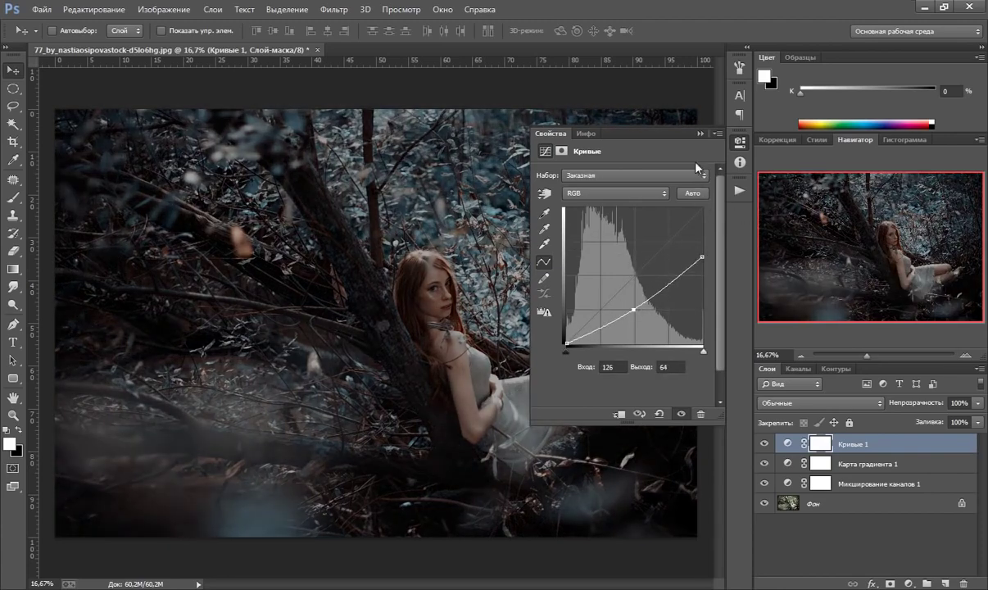
{"action": "left_click", "coordinate": [740, 141]}
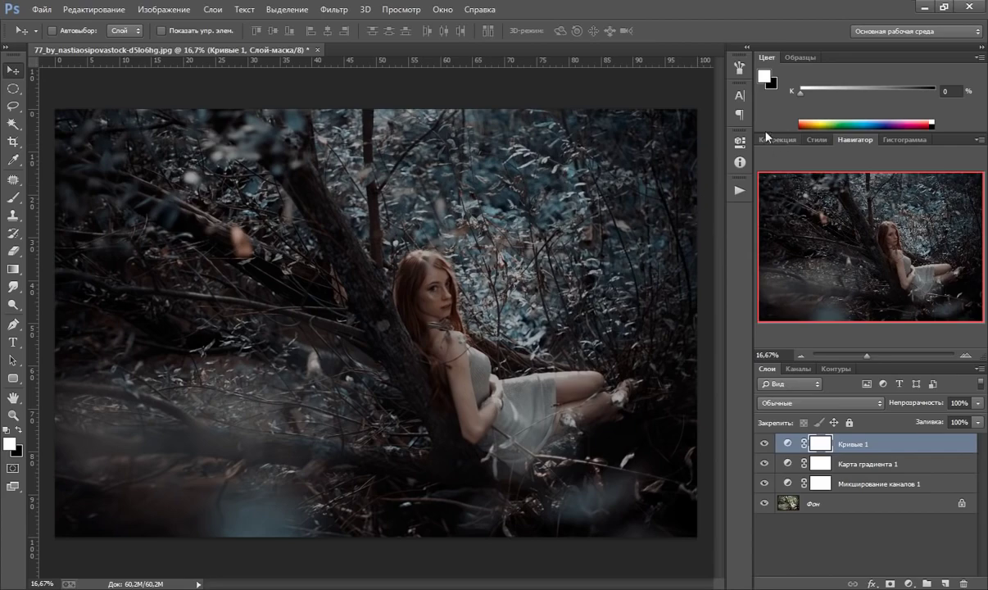
{"action": "left_click", "coordinate": [13, 197]}
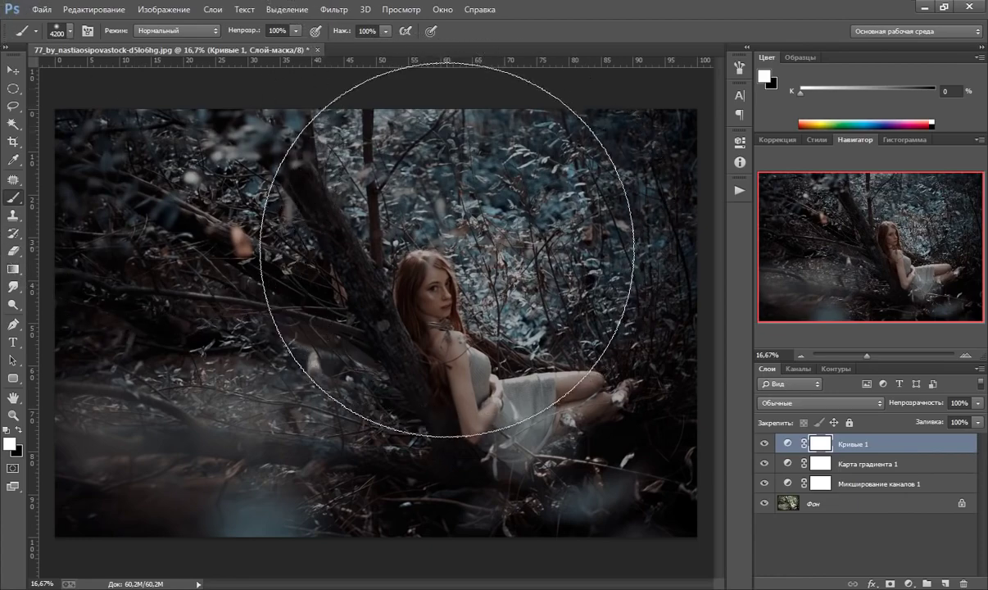
Paint black over the centre of the Curves mask so only the edges stay dark
{"action": "key", "text": "x"}
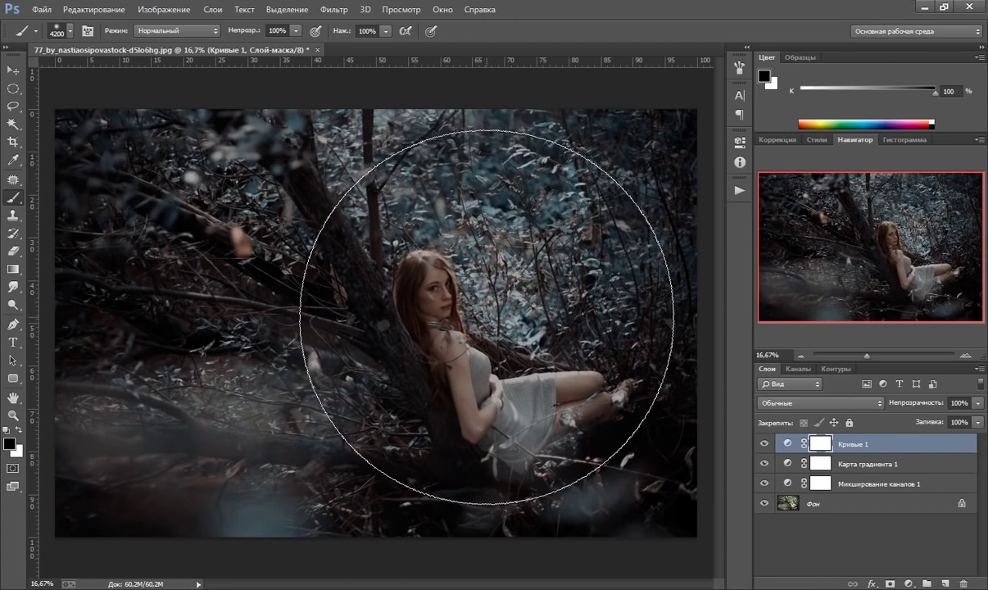
{"action": "left_click", "coordinate": [470, 315]}
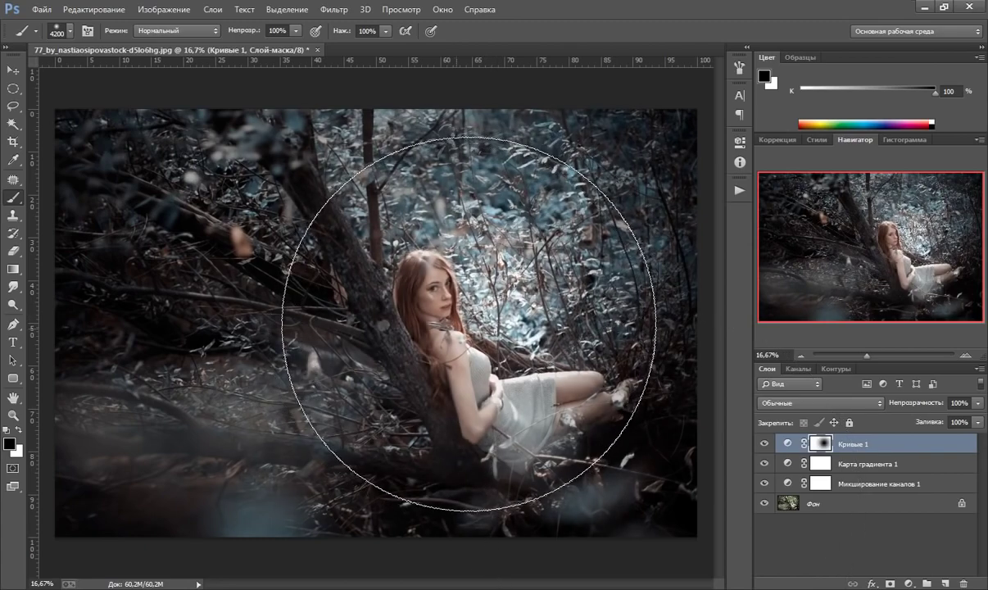
{"action": "left_click", "coordinate": [471, 334]}
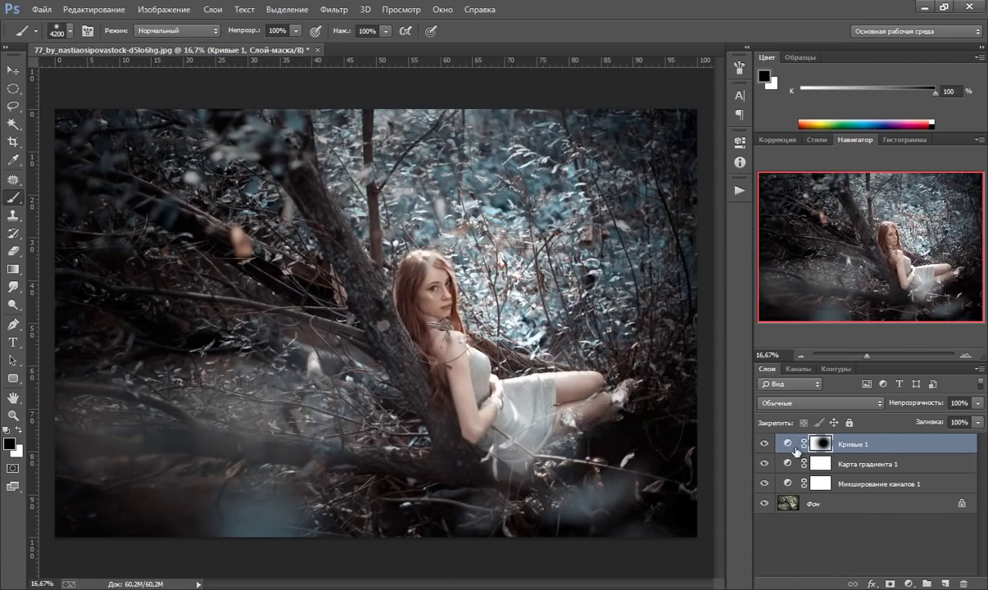
{"action": "left_click", "coordinate": [764, 444]}
{"action": "left_click", "coordinate": [764, 444]}
{"action": "left_click", "coordinate": [763, 444]}
{"action": "left_click", "coordinate": [852, 483], "text": "shift"}
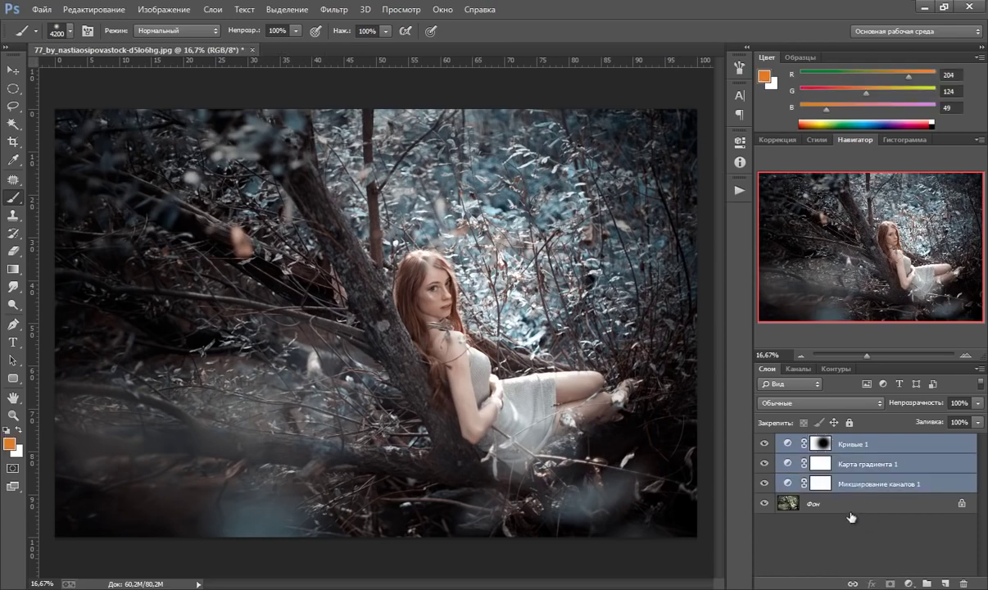
Group the three adjustment layers into Группа 1 and toggle it for a before/after view
{"action": "key", "text": "ctrl+g"}
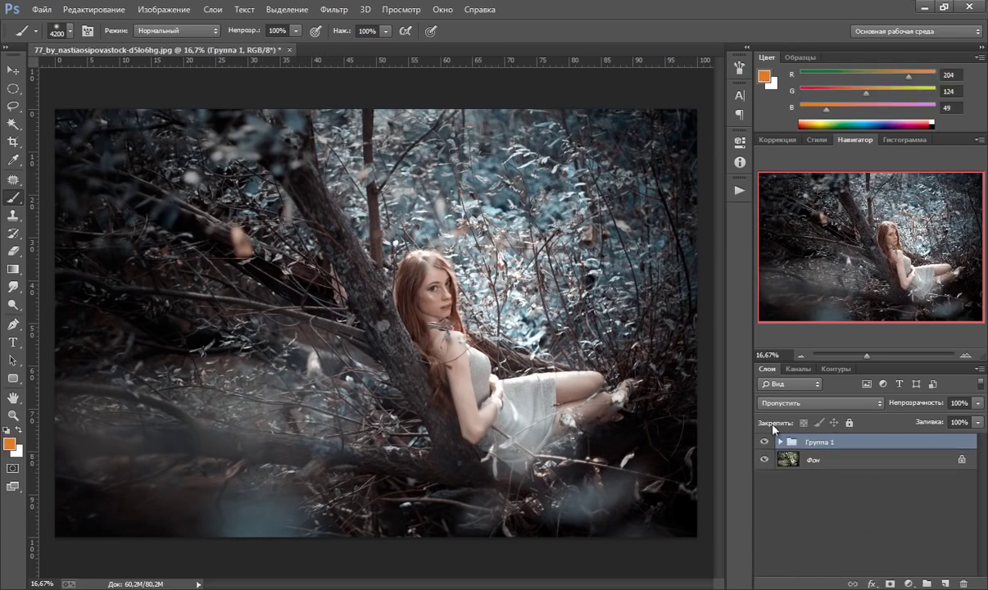
{"action": "left_click", "coordinate": [764, 442]}
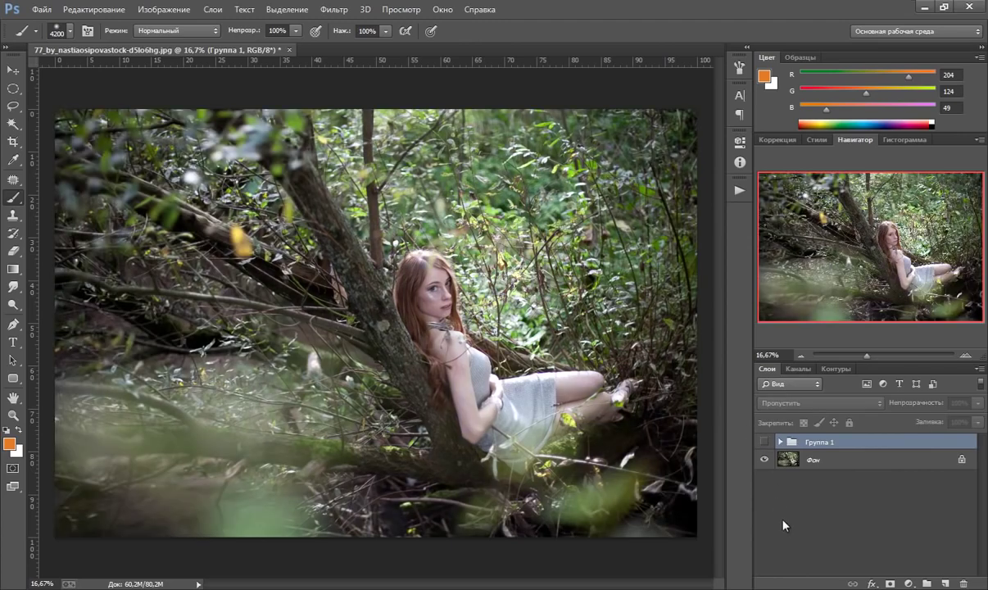
{"action": "left_click", "coordinate": [765, 442]}
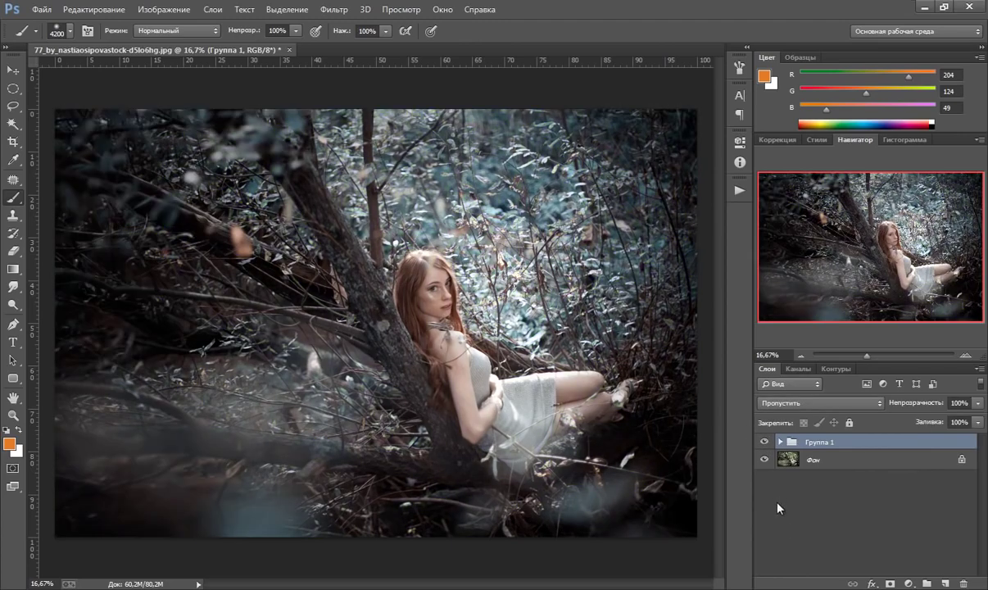